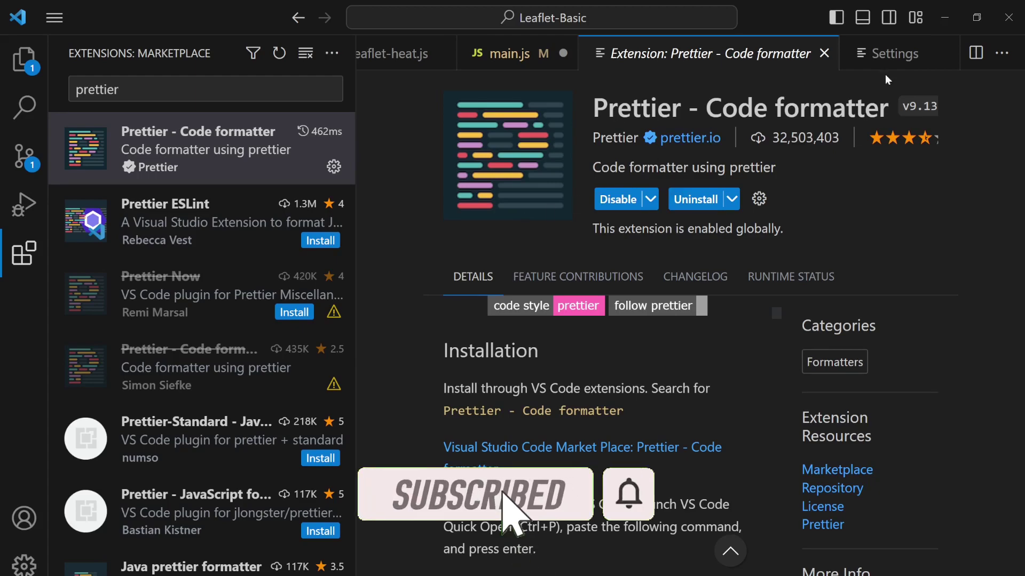
# - In Settings, set Prettier as the default formatter and enable Format On Save
pyautogui.click(25, 564)
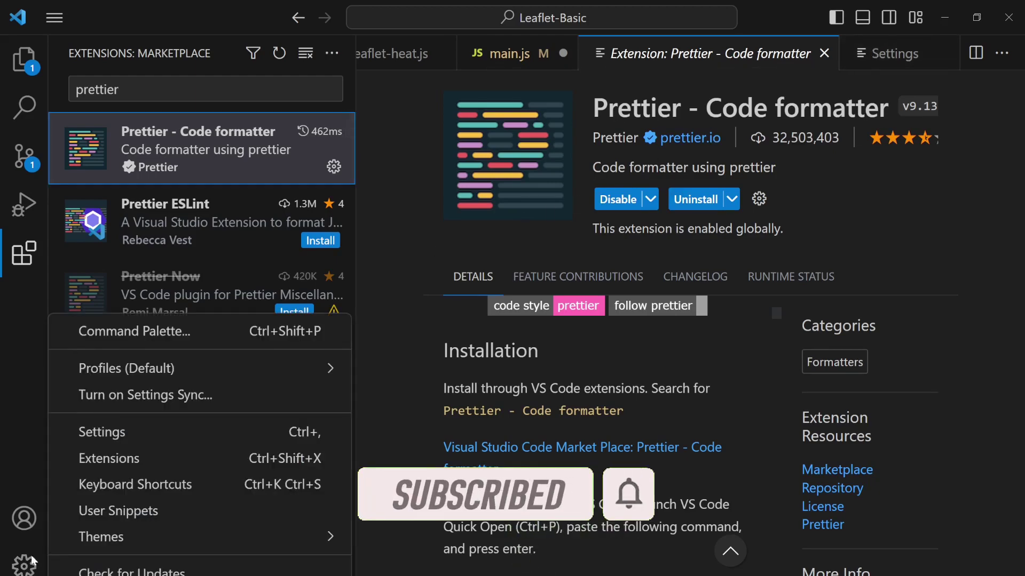
pyautogui.click(119, 434)
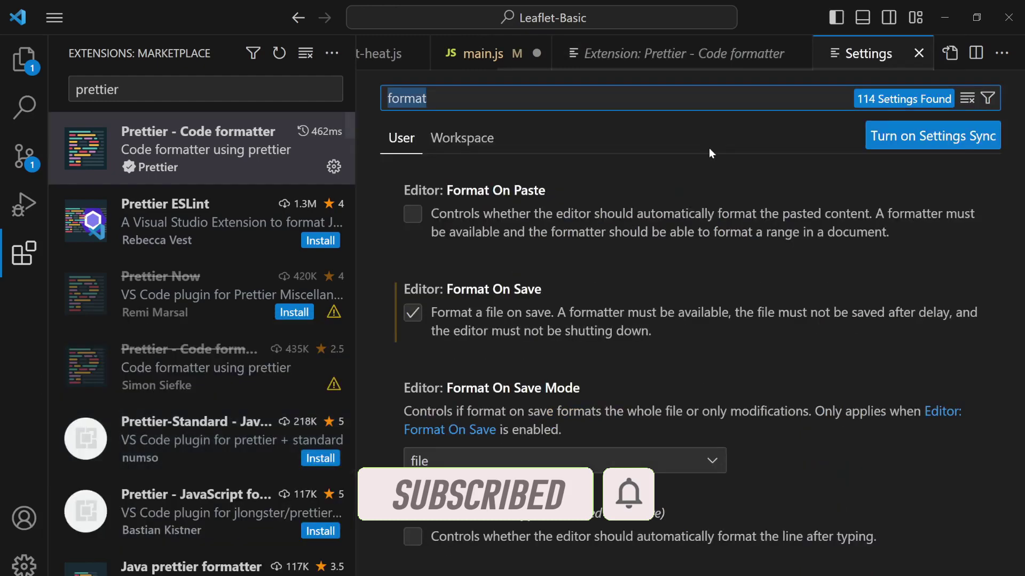
pyautogui.click(464, 99)
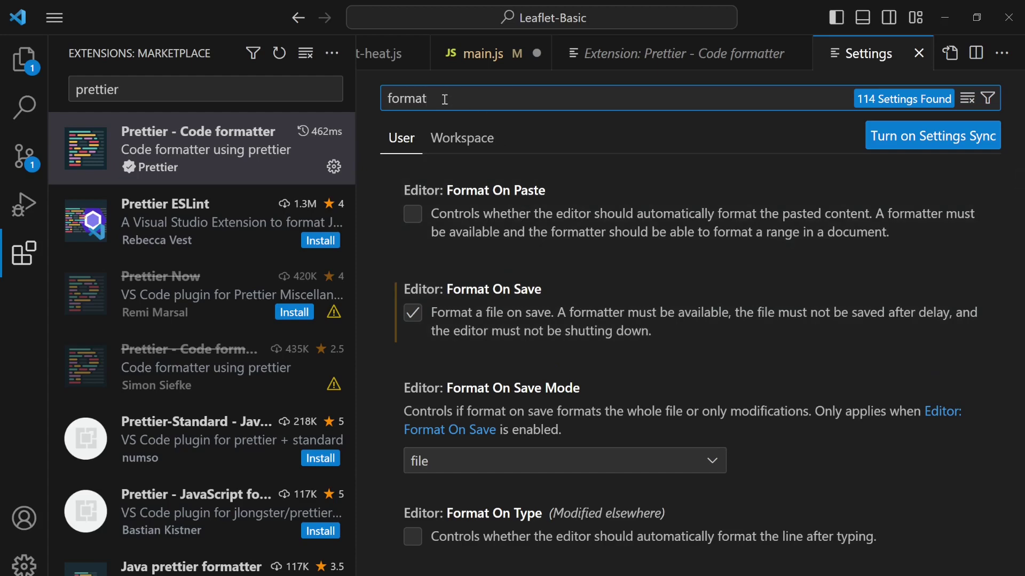
pyautogui.doubleClick(427, 98)
pyautogui.click(432, 97)
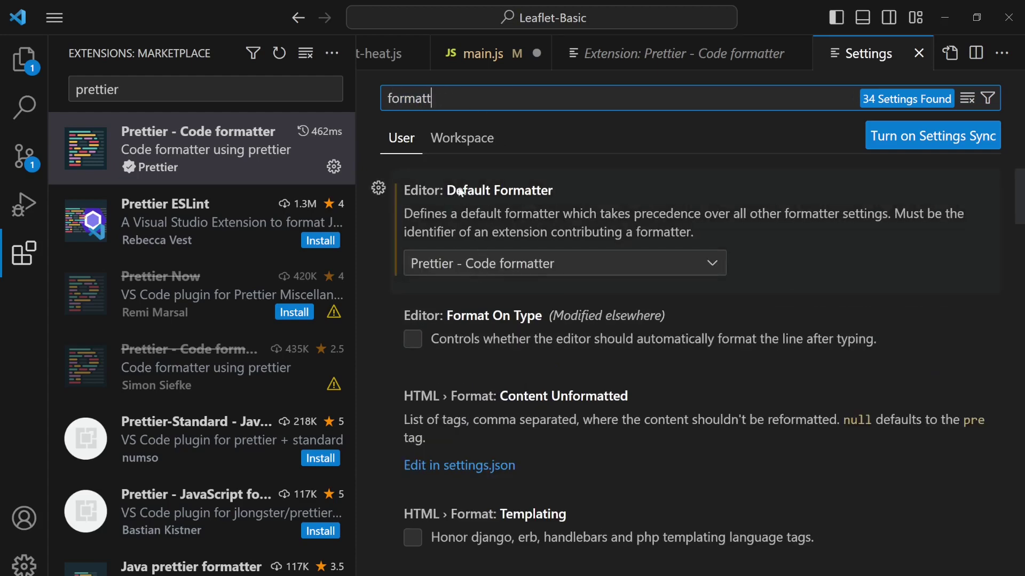
pyautogui.click(522, 264)
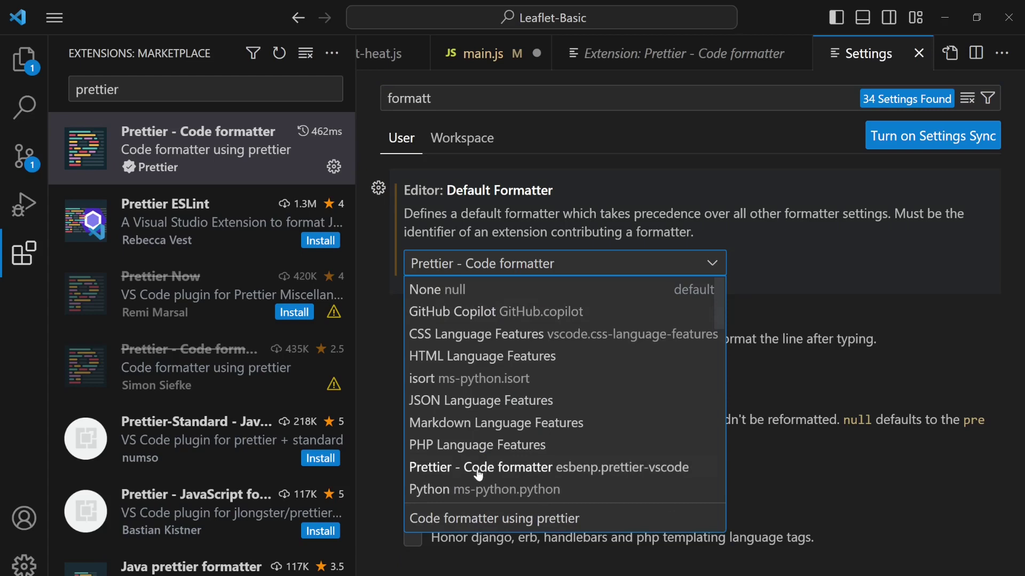
# - Save main.js so Prettier reformats its code
pyautogui.click(484, 54)
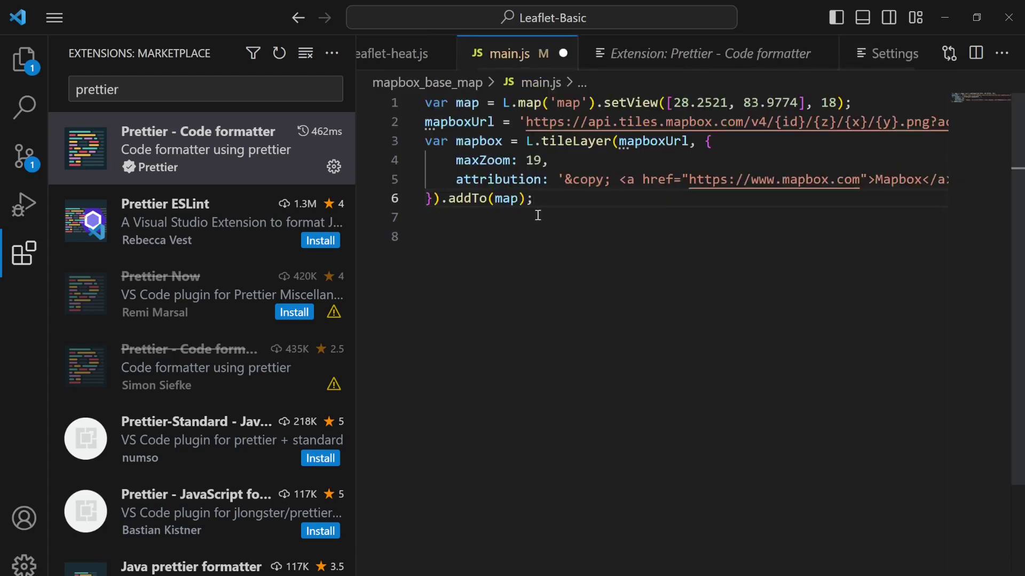
pyautogui.click(551, 199)
pyautogui.hotkey('ctrl', 's')
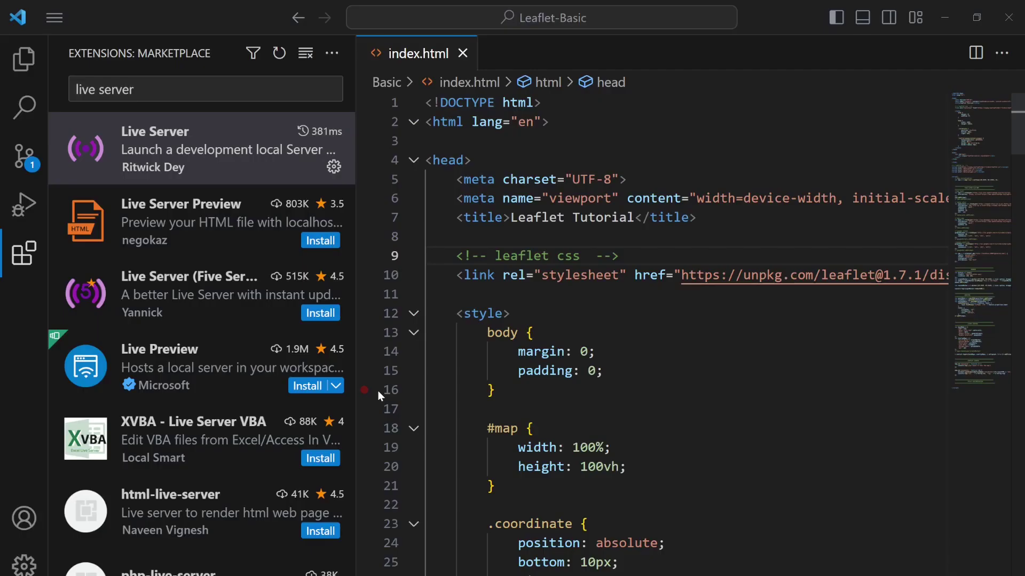
# - Review the Live Server extension details, then return to index.html
pyautogui.click(204, 150)
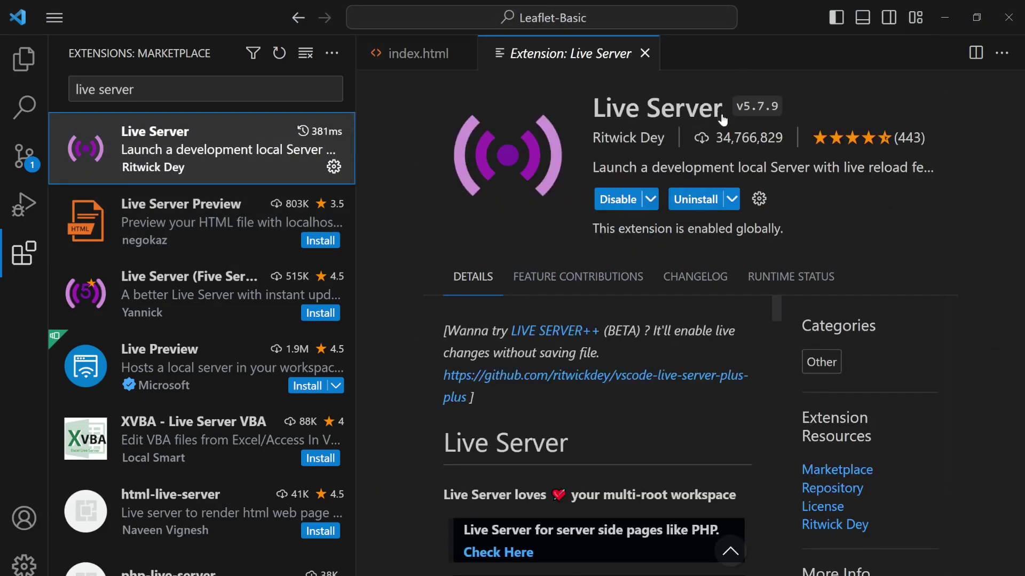
pyautogui.scroll(-5, 699, 386)
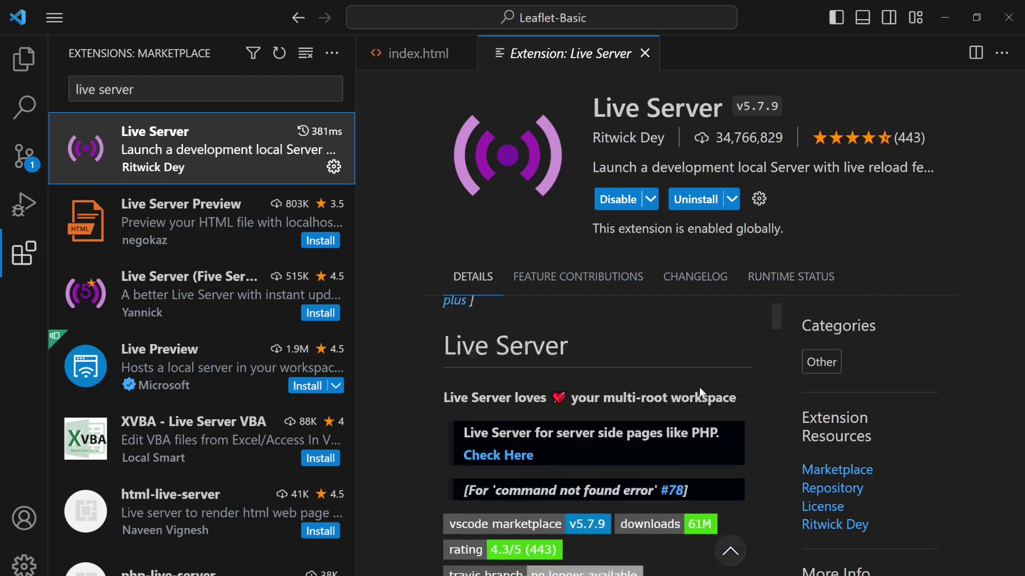
pyautogui.scroll(-3, 699, 387)
pyautogui.scroll(-5, 708, 481)
pyautogui.scroll(-5, 708, 480)
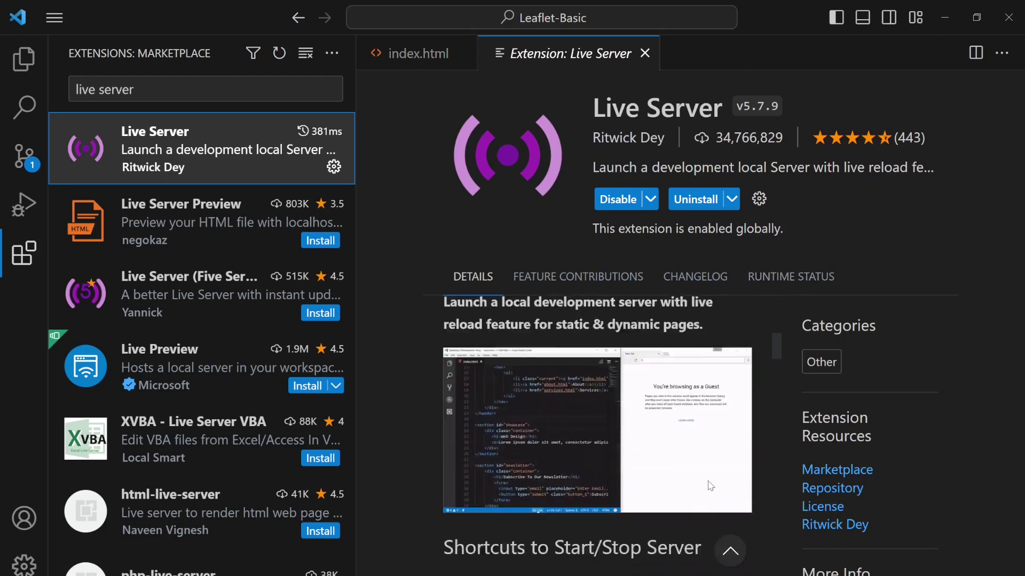
pyautogui.scroll(-3, 707, 480)
pyautogui.scroll(-3, 708, 481)
pyautogui.scroll(3, 708, 480)
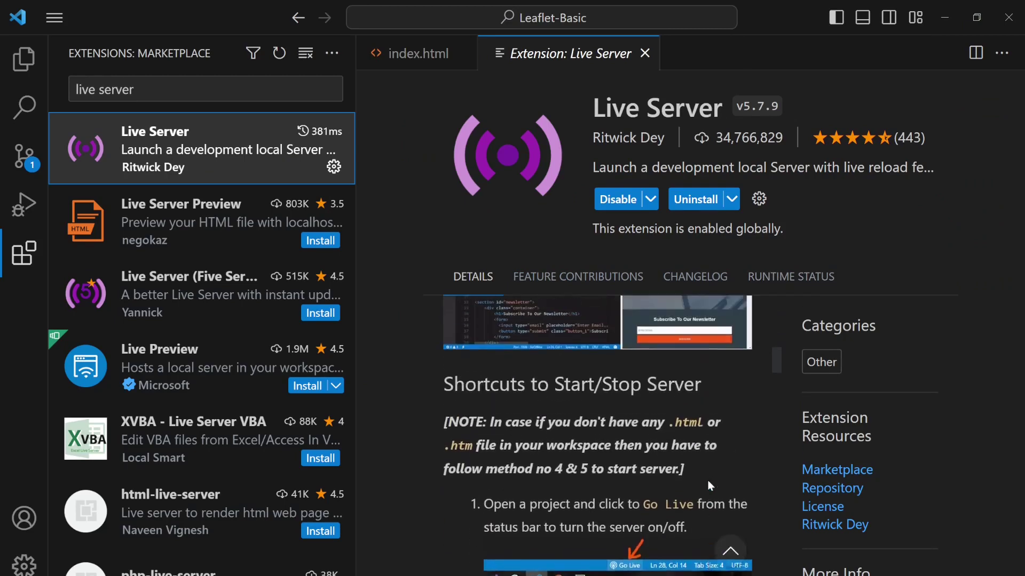
pyautogui.click(409, 52)
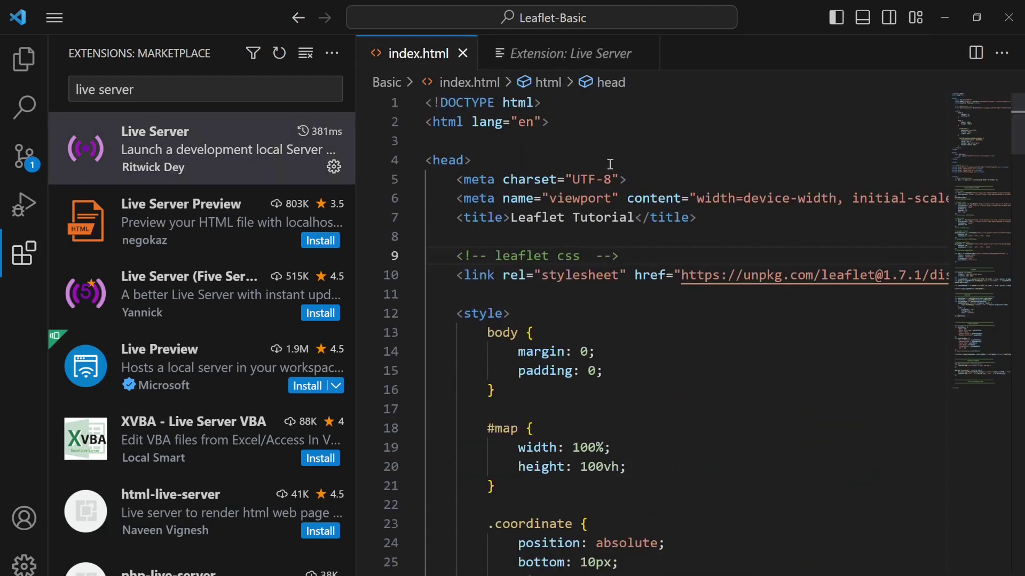
# - Serve index.html using Open with Live Server from the editor context menu
pyautogui.rightClick(781, 237)
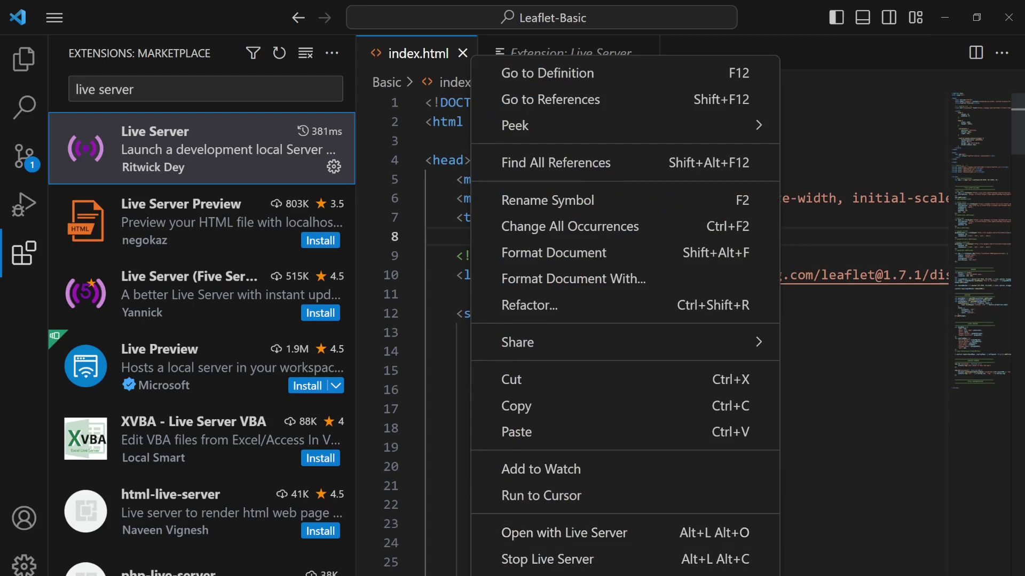
pyautogui.click(881, 543)
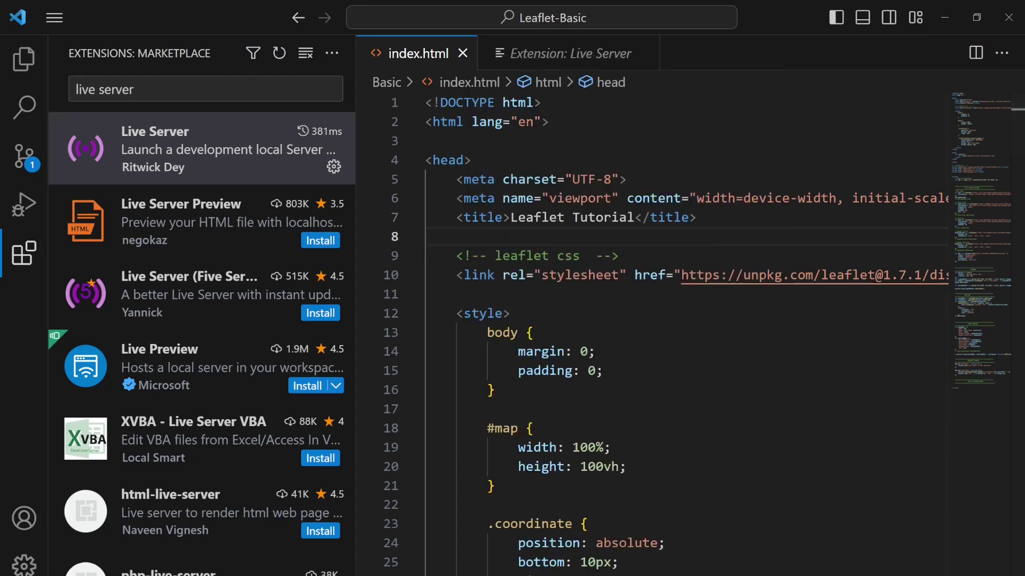
pyautogui.rightClick(682, 386)
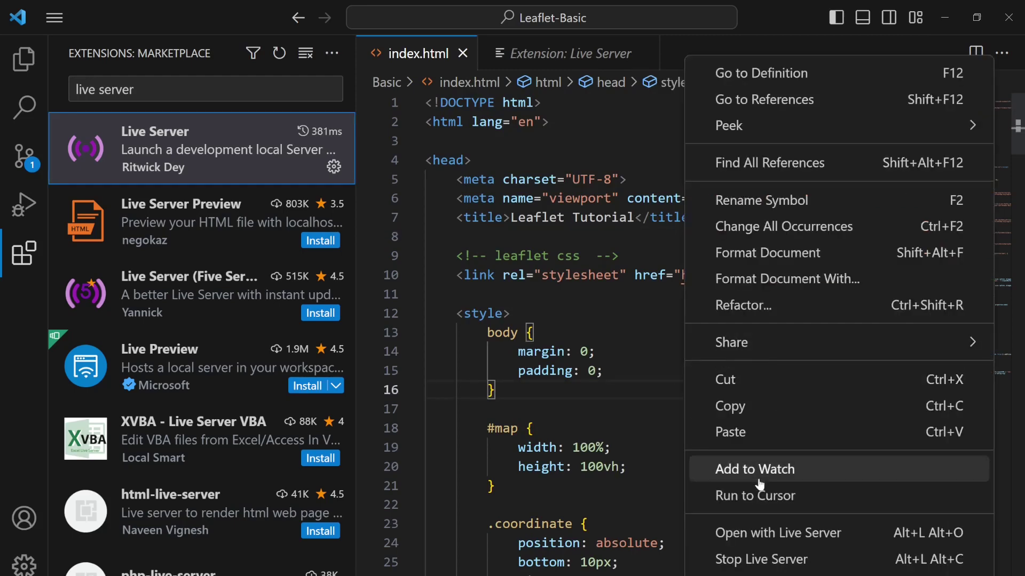
pyautogui.click(778, 533)
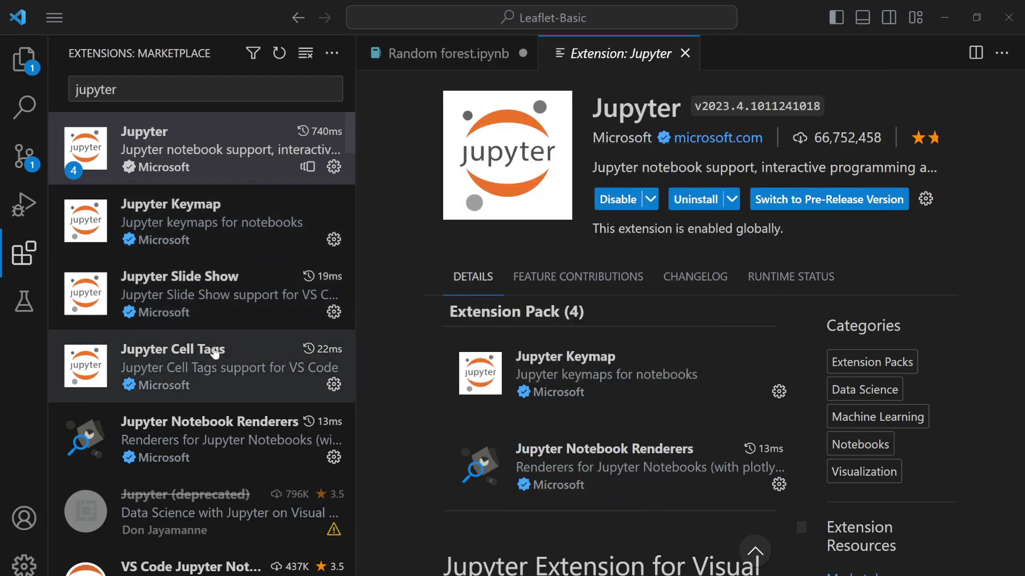
# - Run the Random forest.ipynb cells in order, starting from the first import cell
pyautogui.click(437, 58)
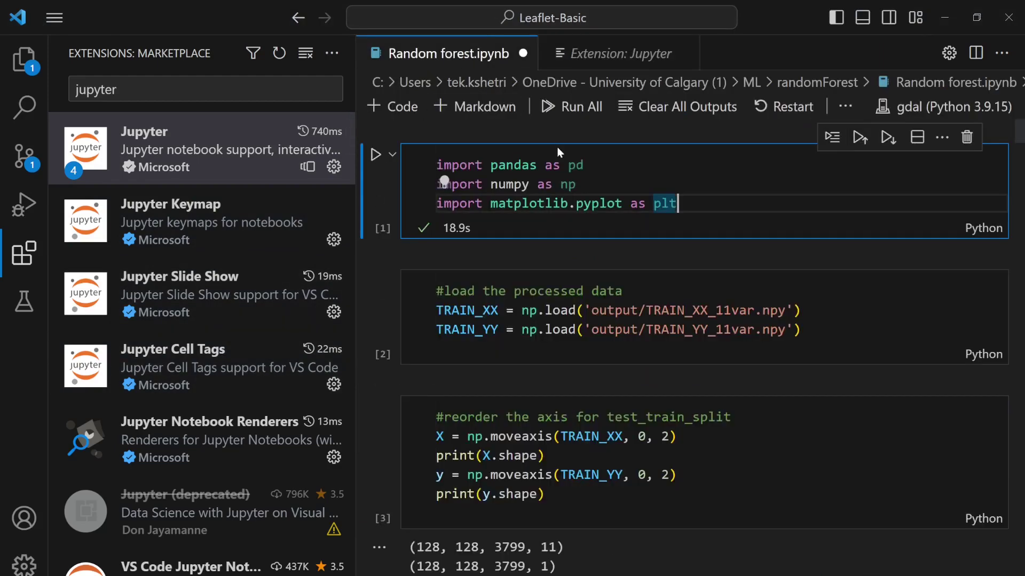
pyautogui.click(375, 155)
pyautogui.click(696, 177)
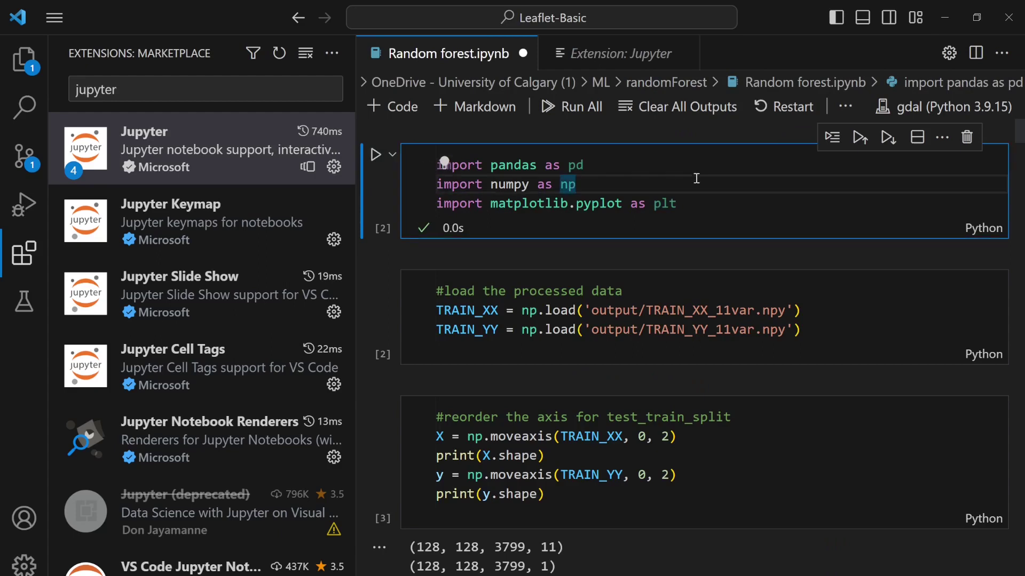
pyautogui.hotkey('shift', 'Return')
pyautogui.hotkey('shift', 'Return')
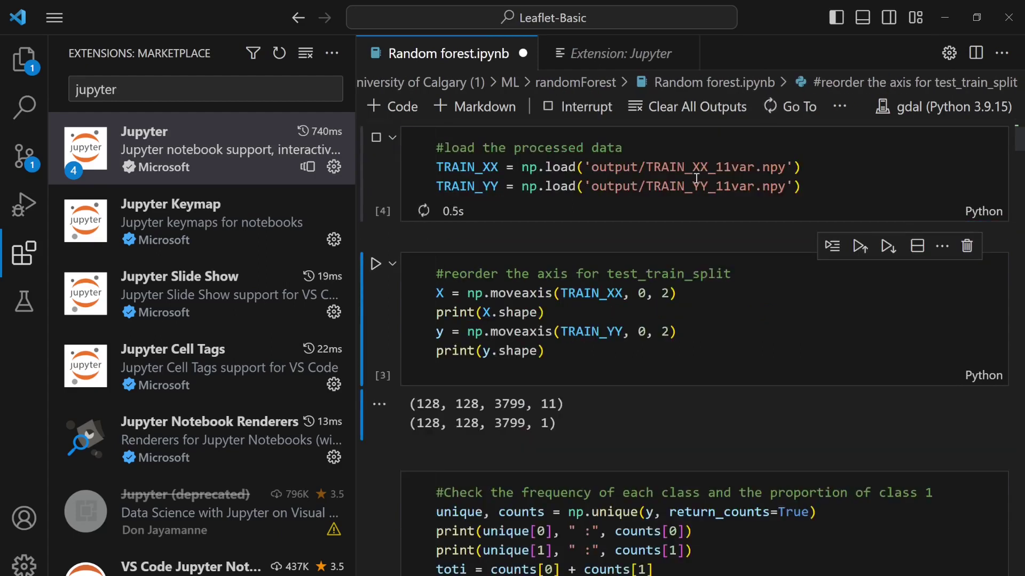
pyautogui.scroll(3, 571, 308)
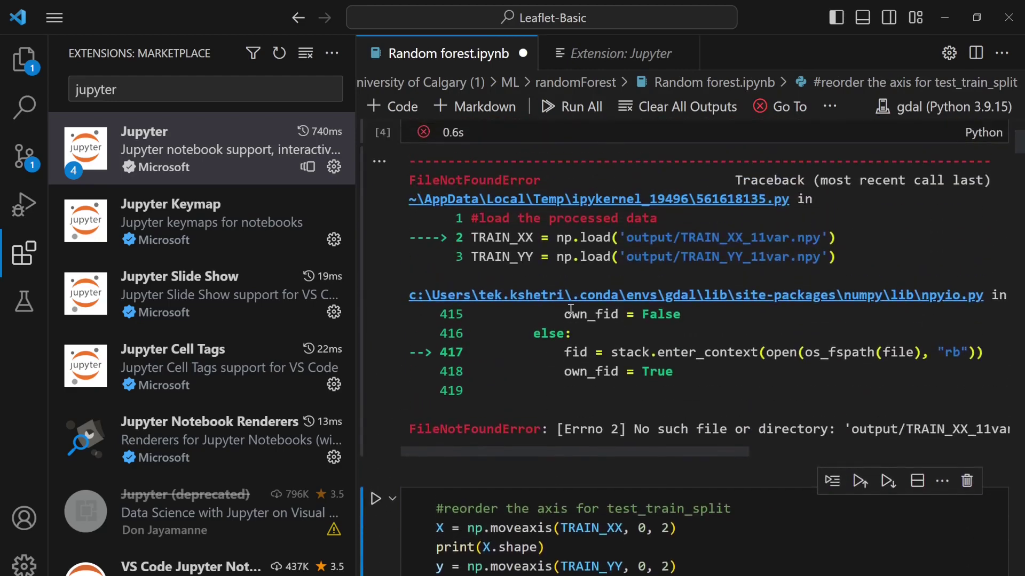
pyautogui.scroll(3, 570, 308)
pyautogui.scroll(1, 570, 309)
pyautogui.scroll(2, 636, 314)
pyautogui.moveTo(609, 269)
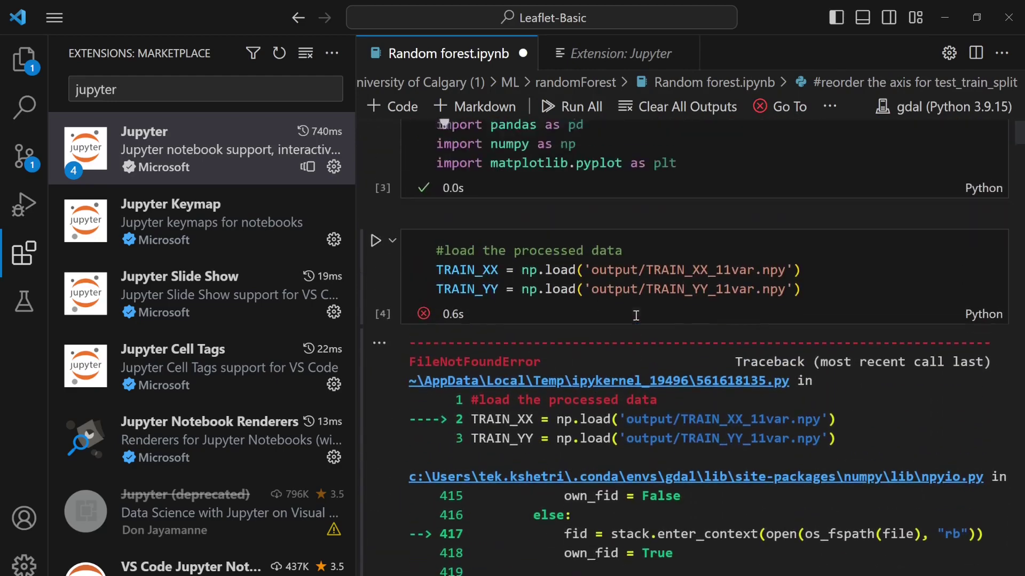
pyautogui.scroll(1, 636, 315)
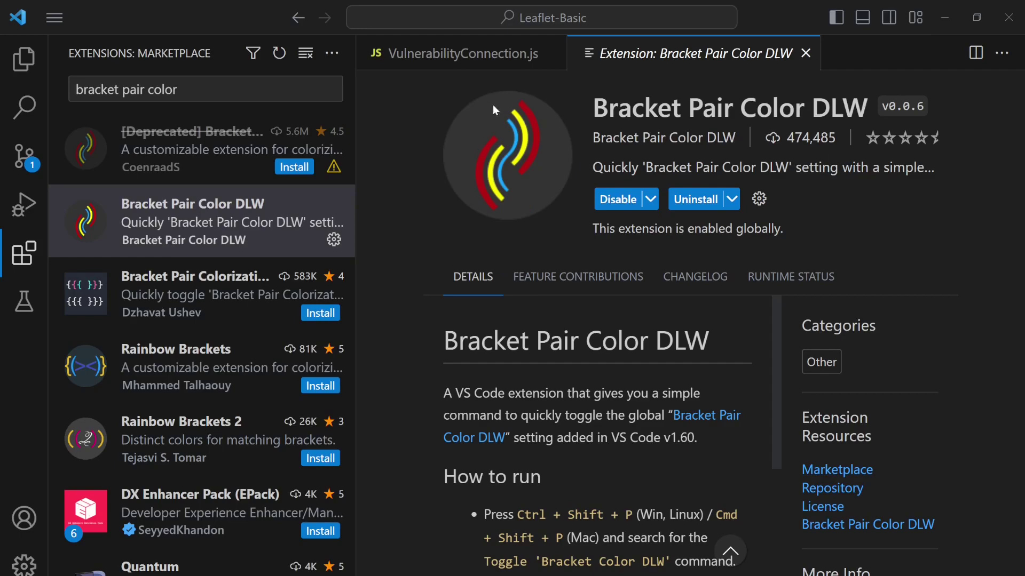
# - In VulnerabilityConnection.js, highlight the matching braces and parentheses of the nested forEach callbacks
pyautogui.click(482, 65)
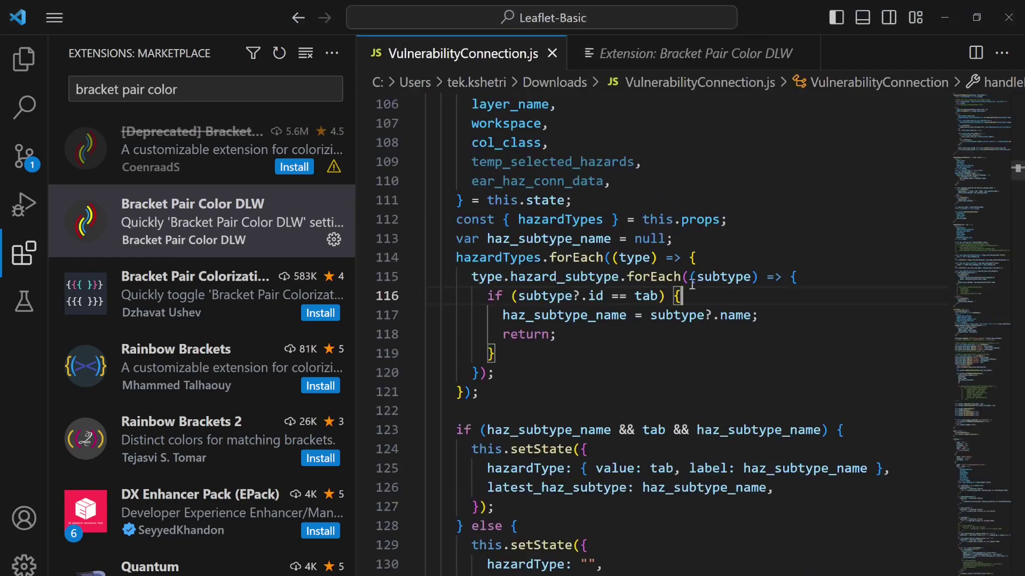
pyautogui.click(710, 258)
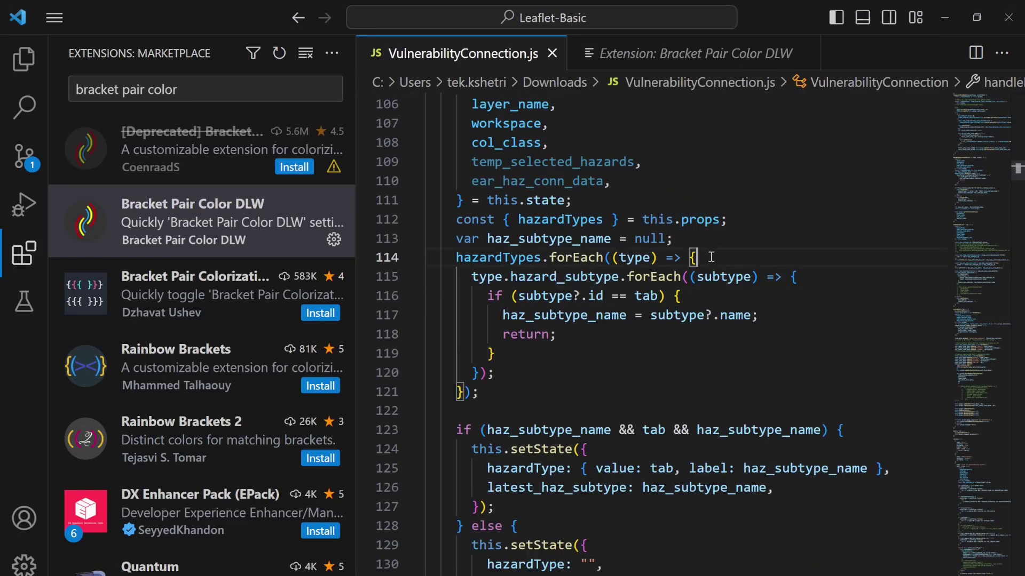
pyautogui.click(501, 356)
pyautogui.click(800, 278)
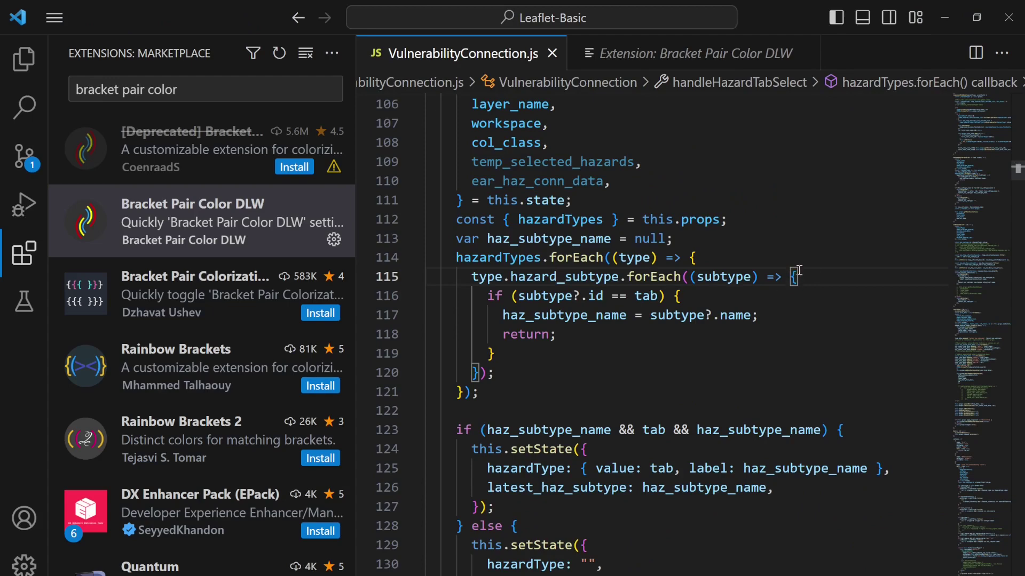
pyautogui.click(485, 373)
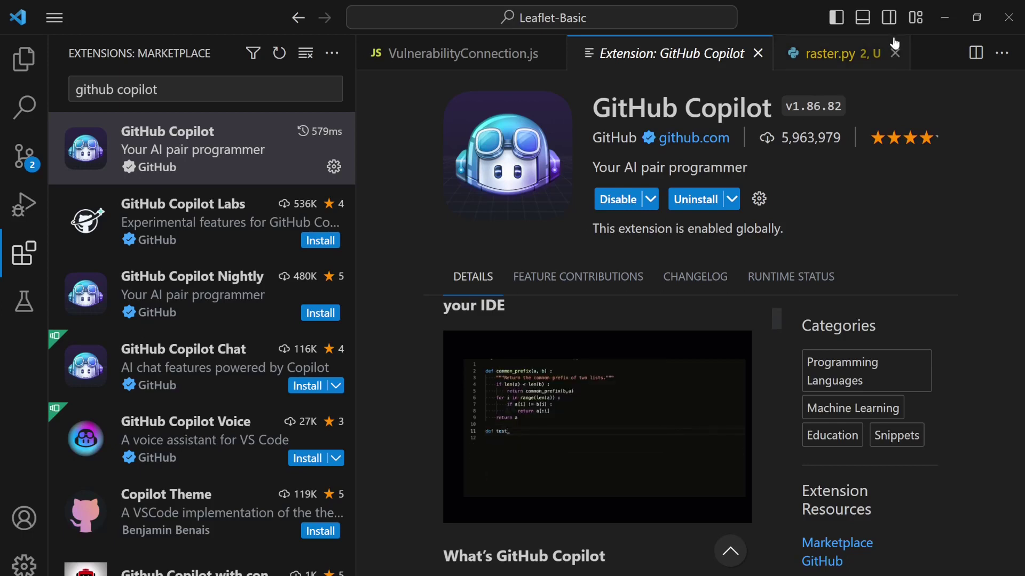
# - In raster.py, accept Copilot's suggested read_raster definition and function body
pyautogui.click(824, 52)
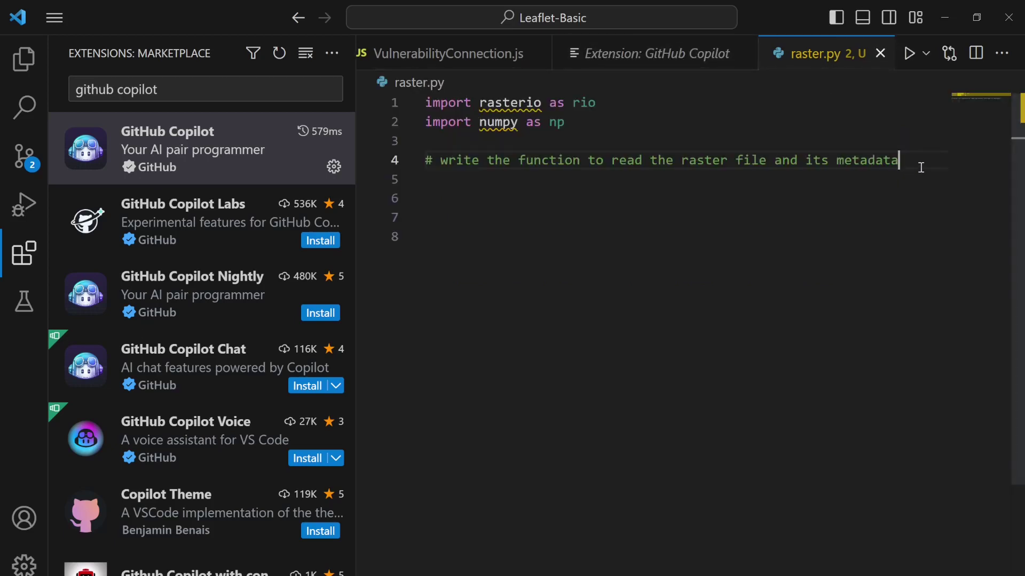
pyautogui.press('Return')
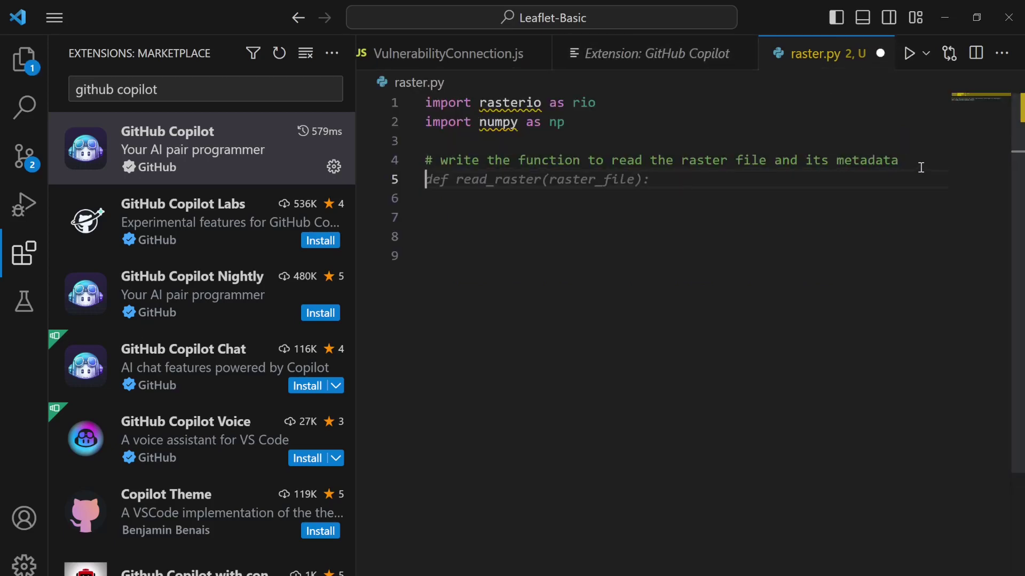
pyautogui.press('Tab')
pyautogui.press('Return')
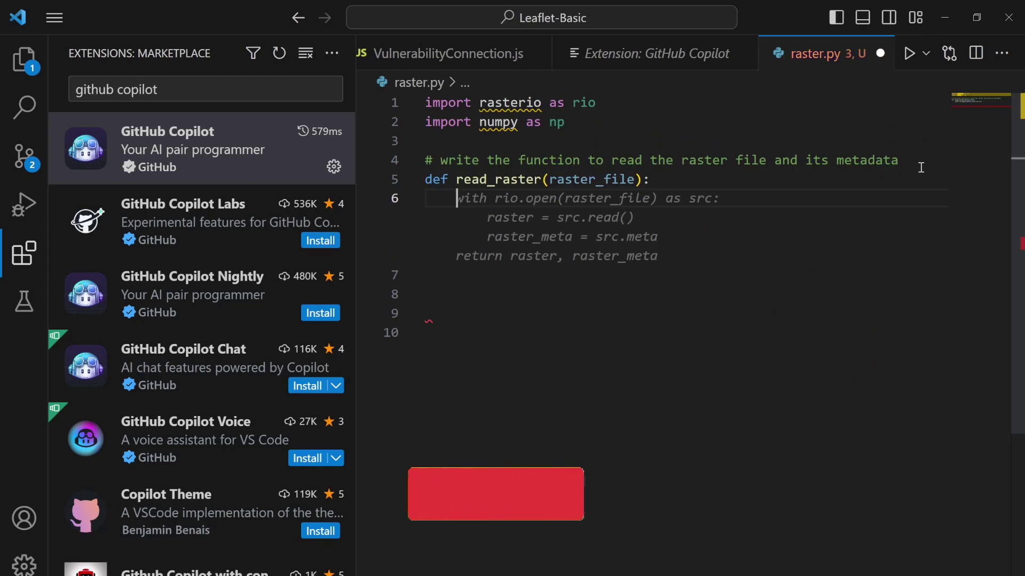
pyautogui.press('Tab')
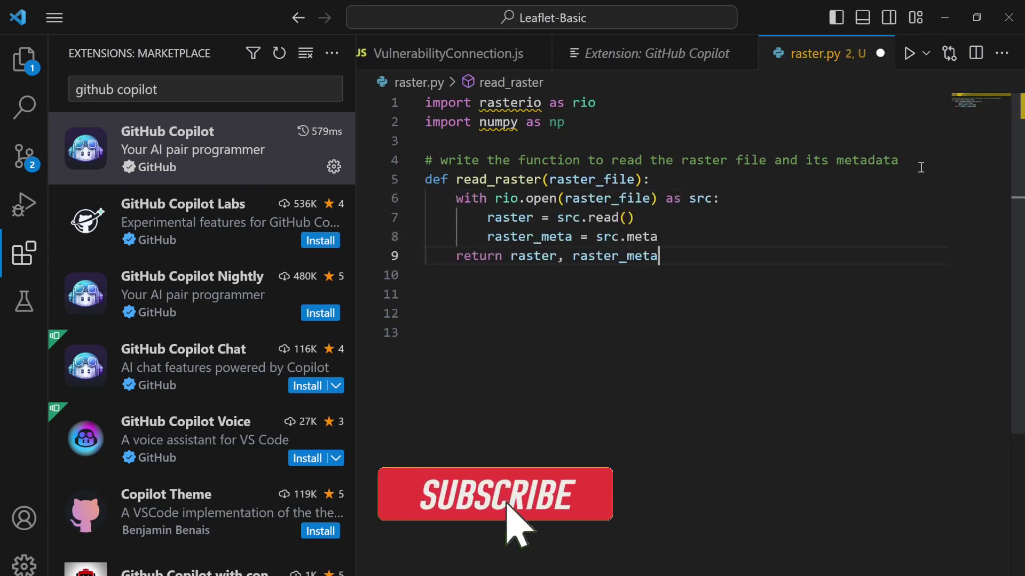
pyautogui.press('Return')
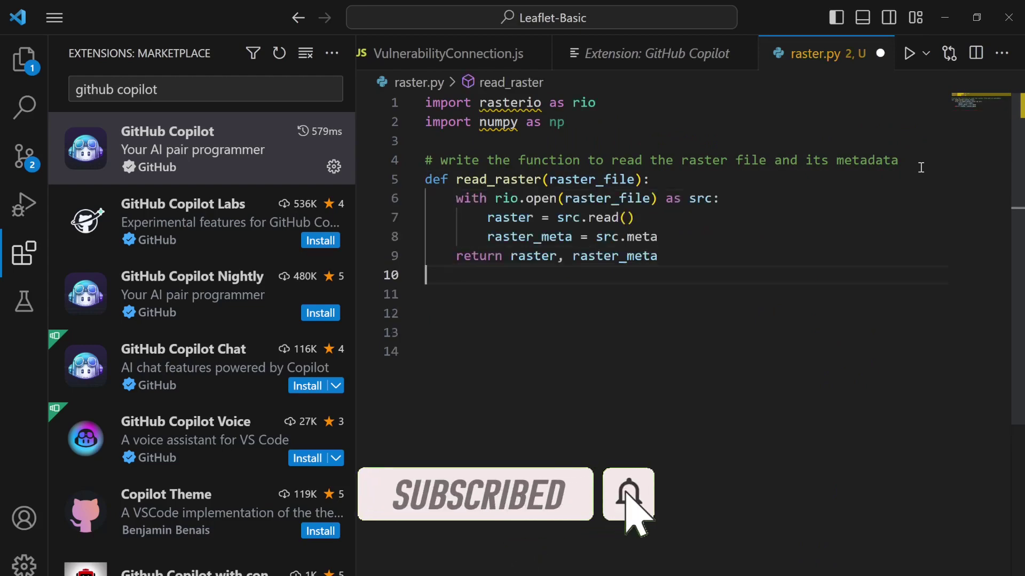
# - Accept Copilot's write-raster comment, write_raster definition and function body
pyautogui.press('Return')
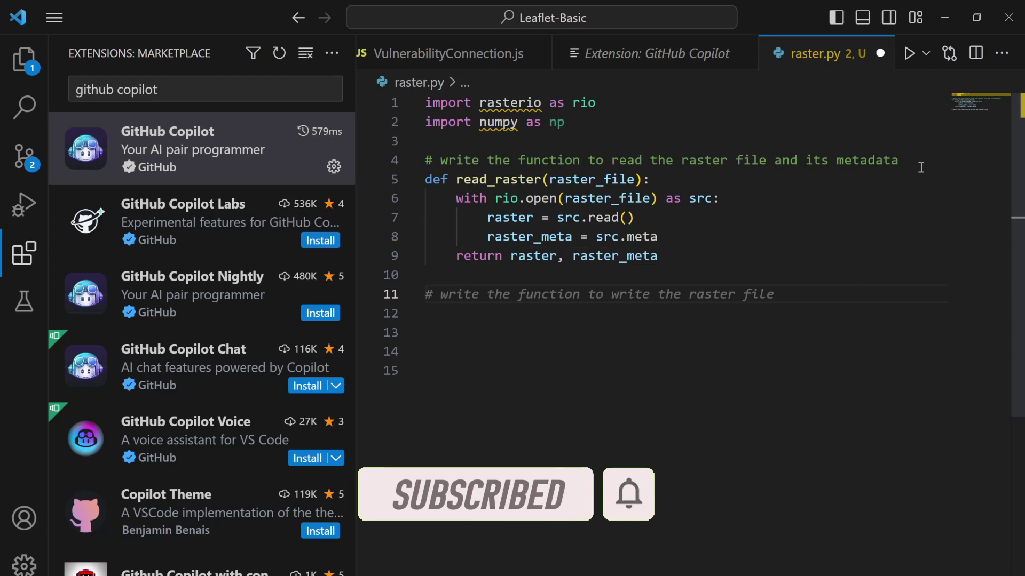
pyautogui.press('Tab')
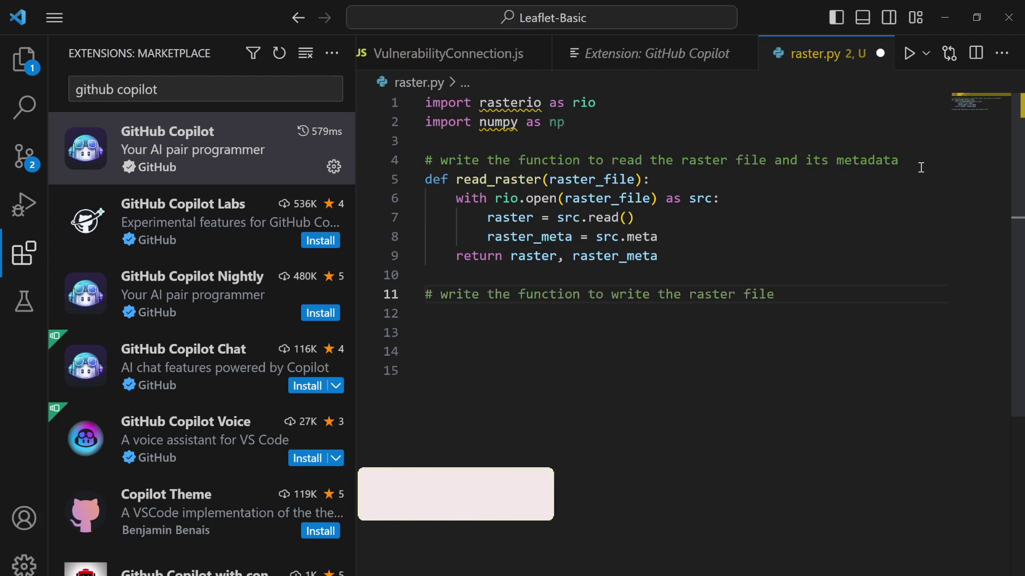
pyautogui.press('Return')
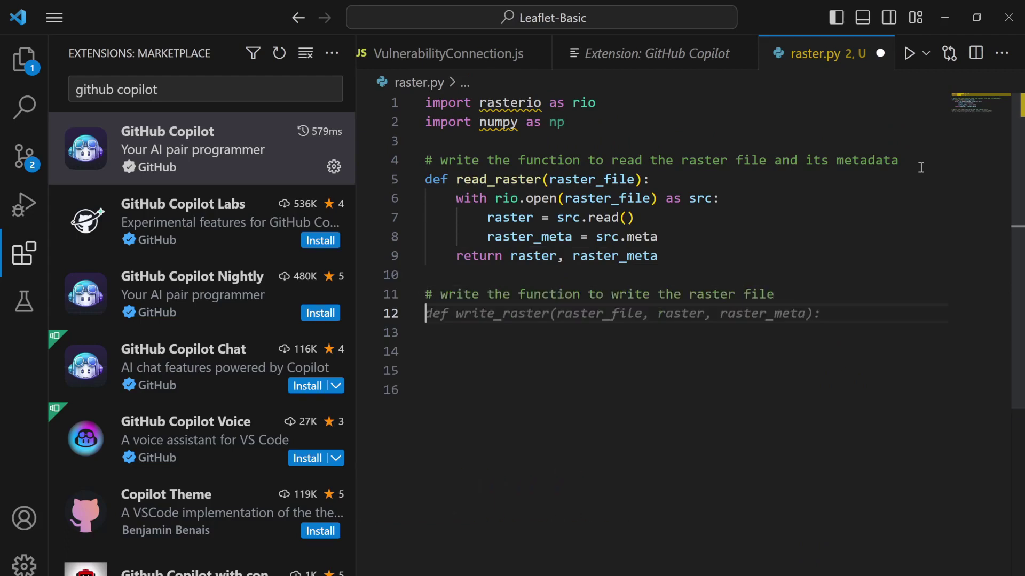
pyautogui.press('Tab')
pyautogui.press('Return')
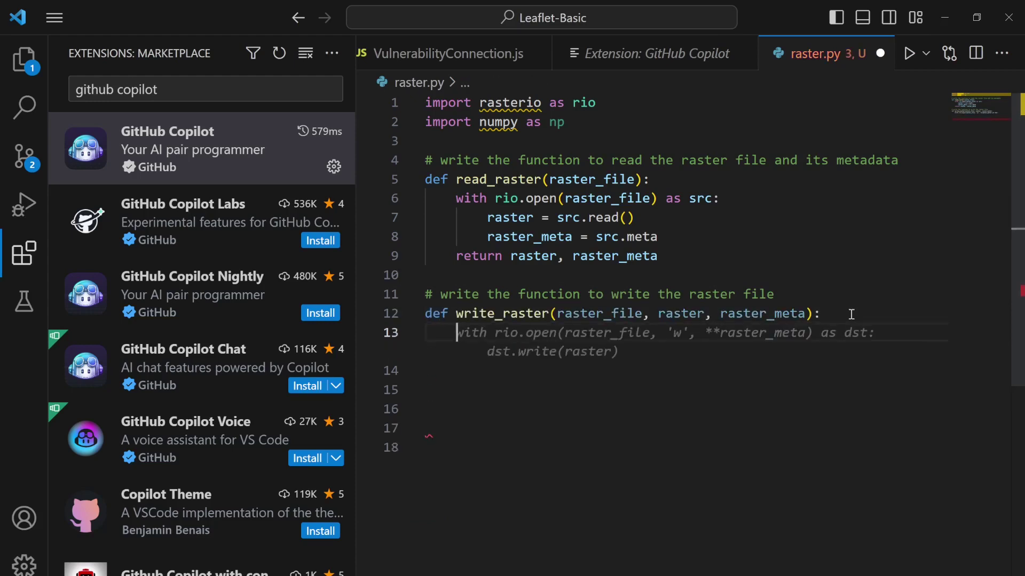
pyautogui.press('Tab')
pyautogui.press('Return')
pyautogui.press('Return')
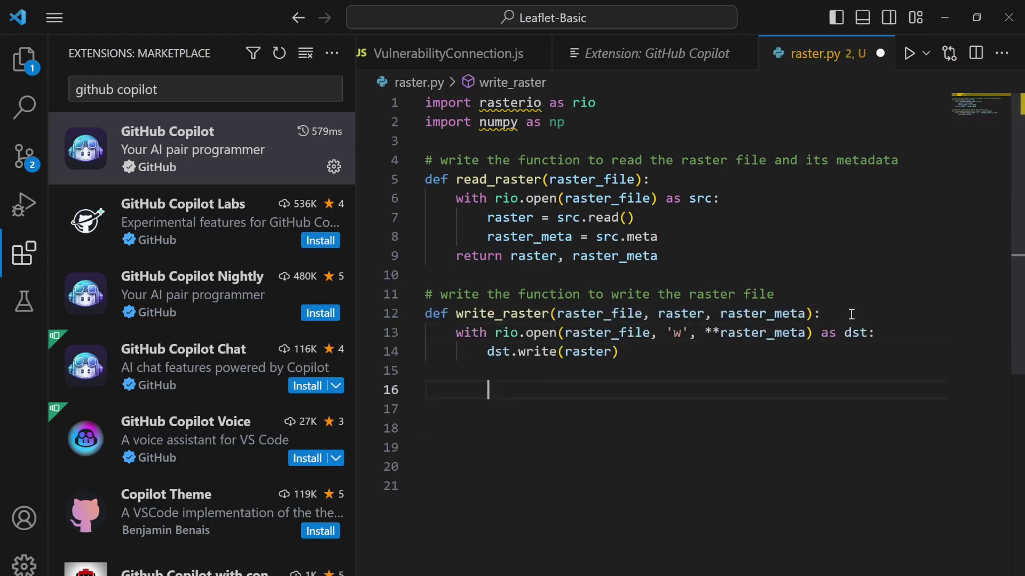